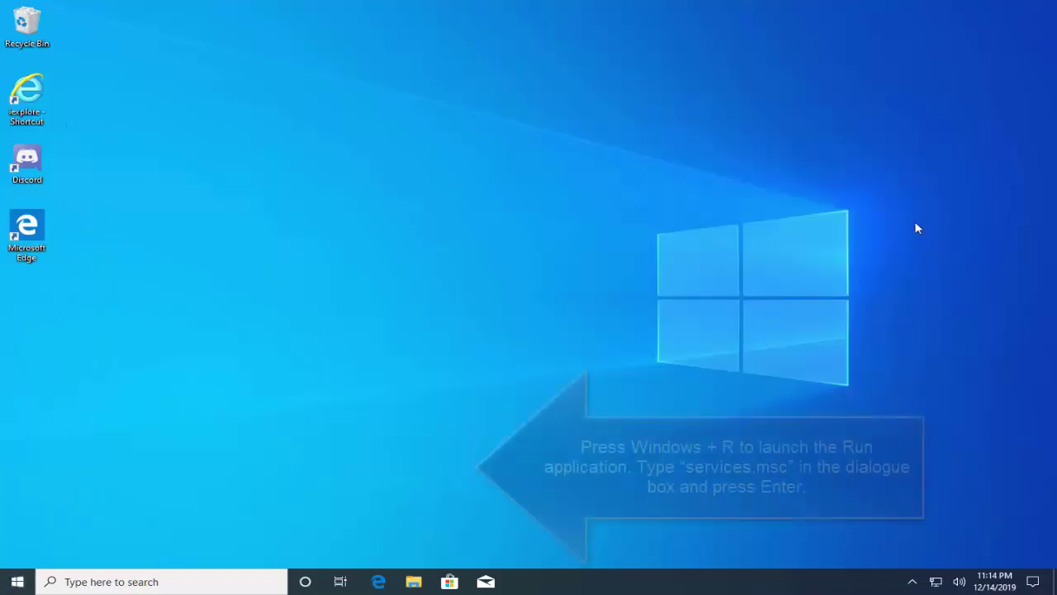
Step: Open the Services console by running services.msc
key("super+r")
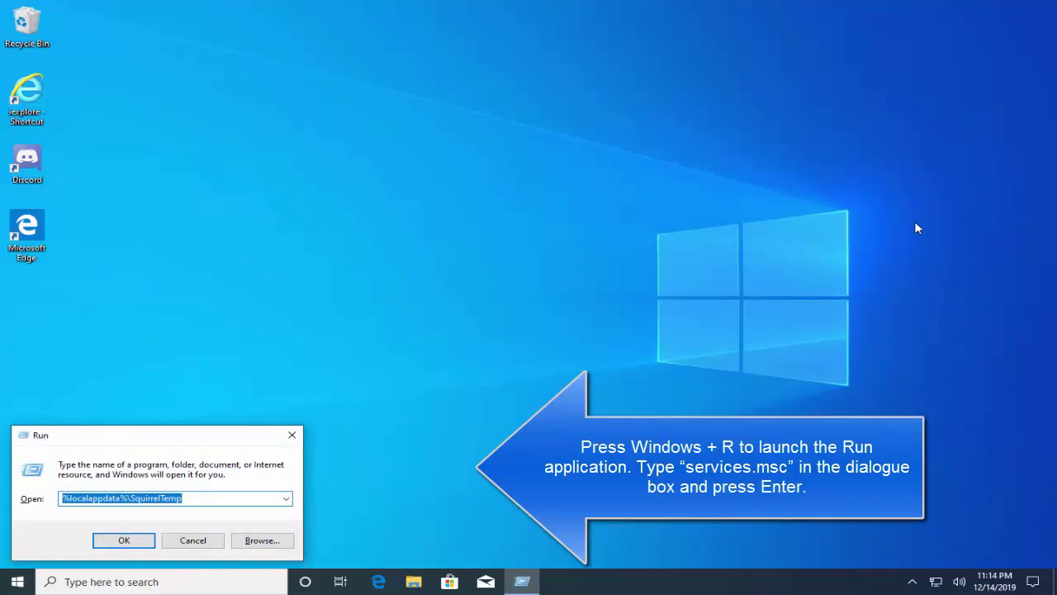
type("serv")
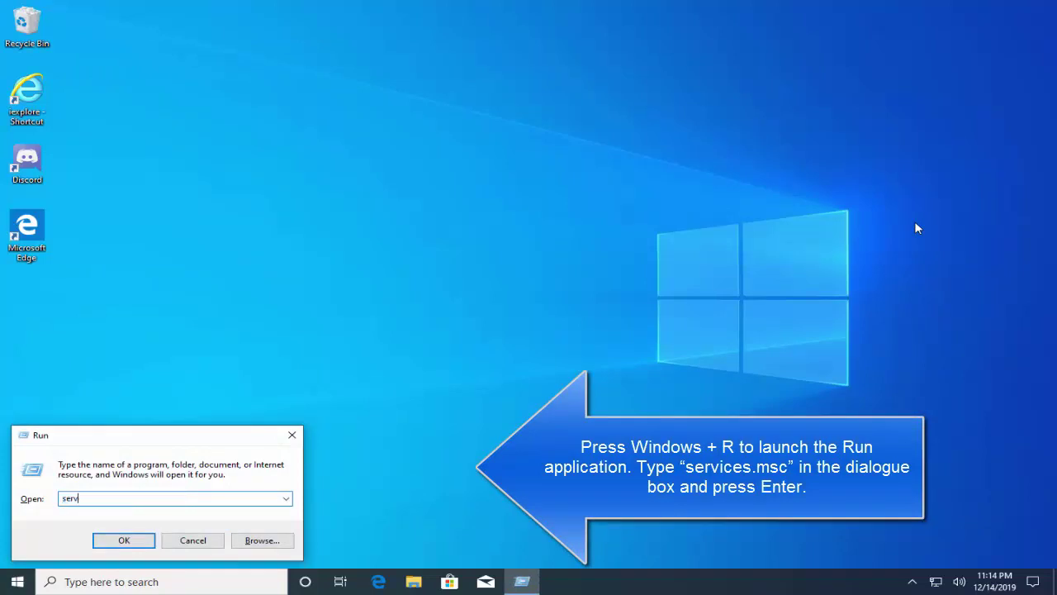
type("ices.msc")
key("Return")
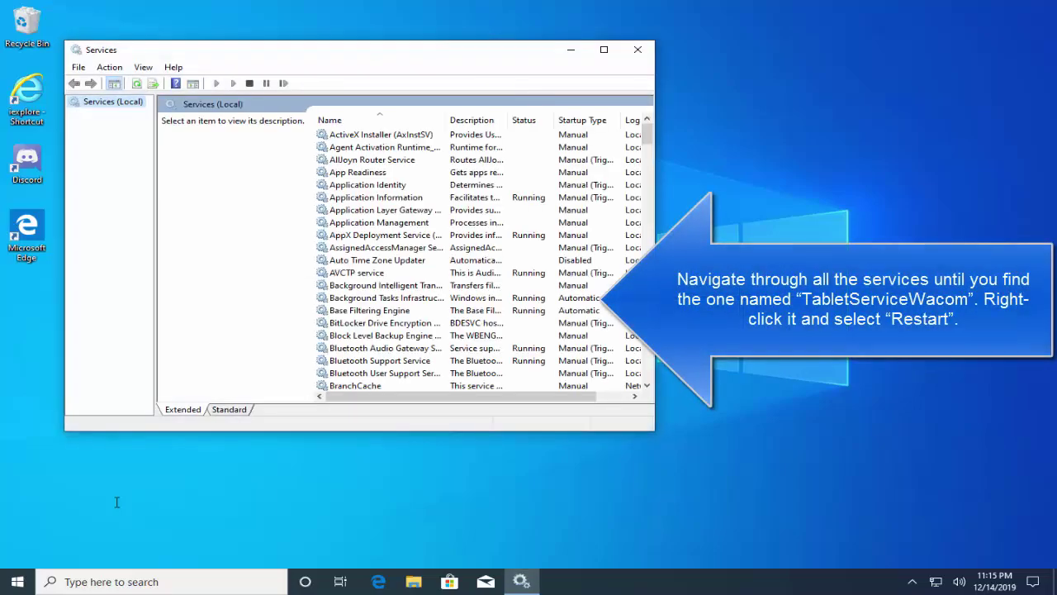
Step: Look for TabletServiceWacom among the services starting with T in the maximized Services window, and close the console
key("super+Up")
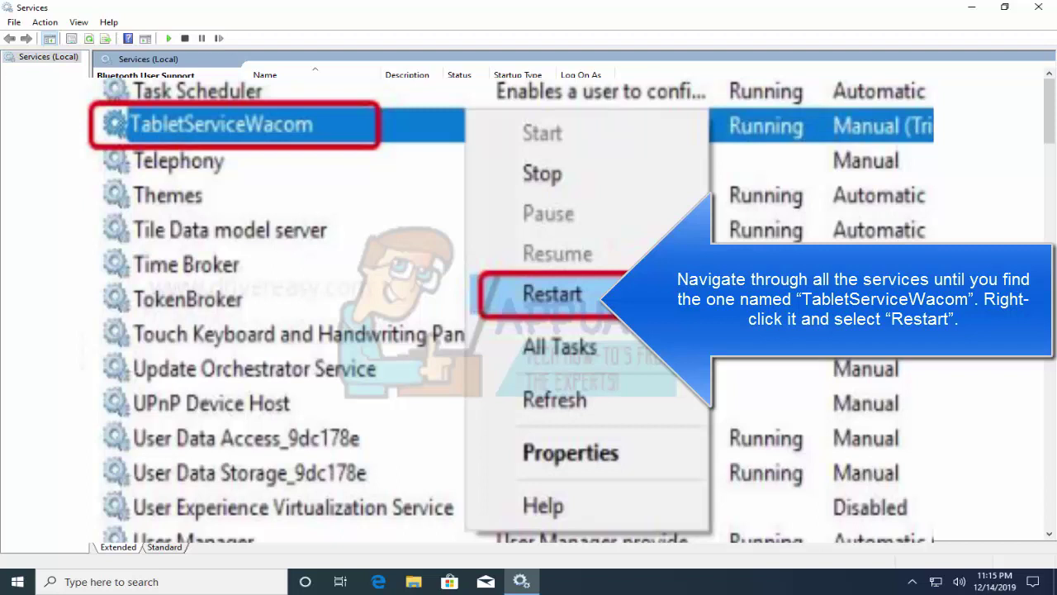
key("t")
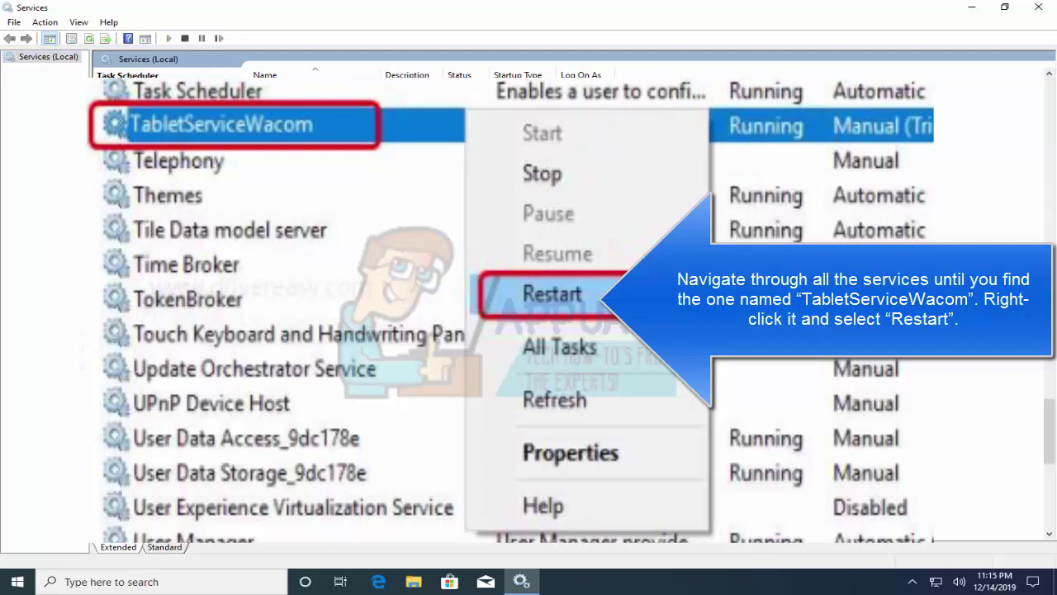
left_click(1039, 8)
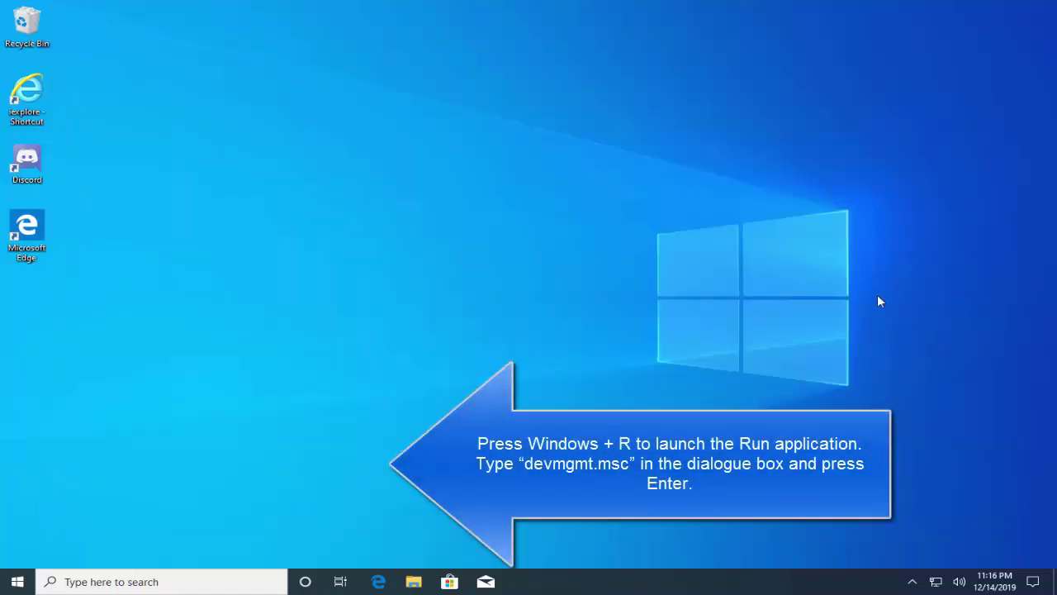
Step: Run devmgmt.msc and inspect the devices under Human Interface Devices in a maximized Device Manager, closing it when done
key("super+r")
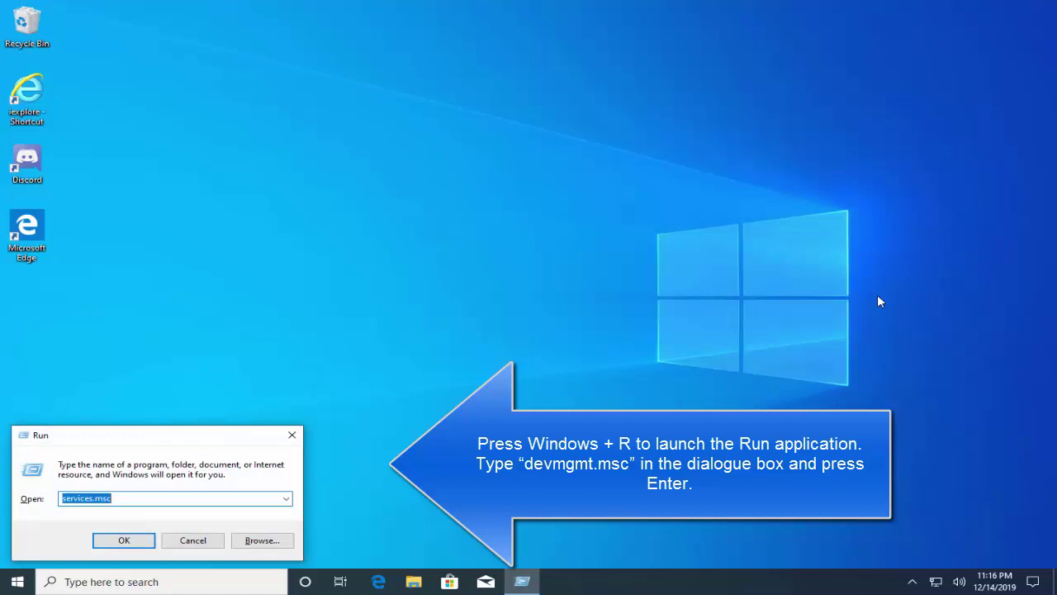
type("devmgmt.msc")
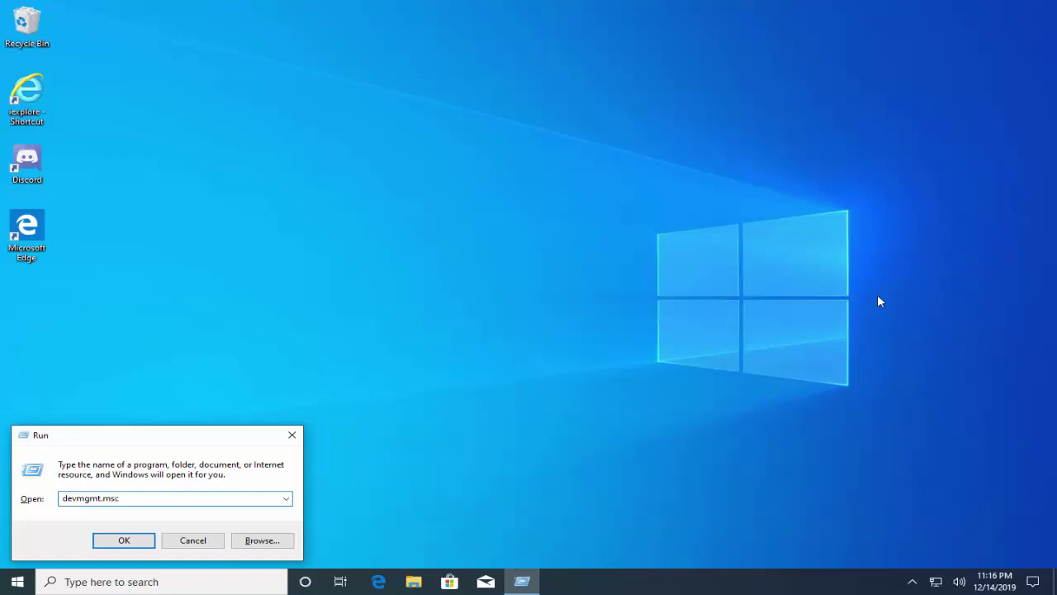
key("Return")
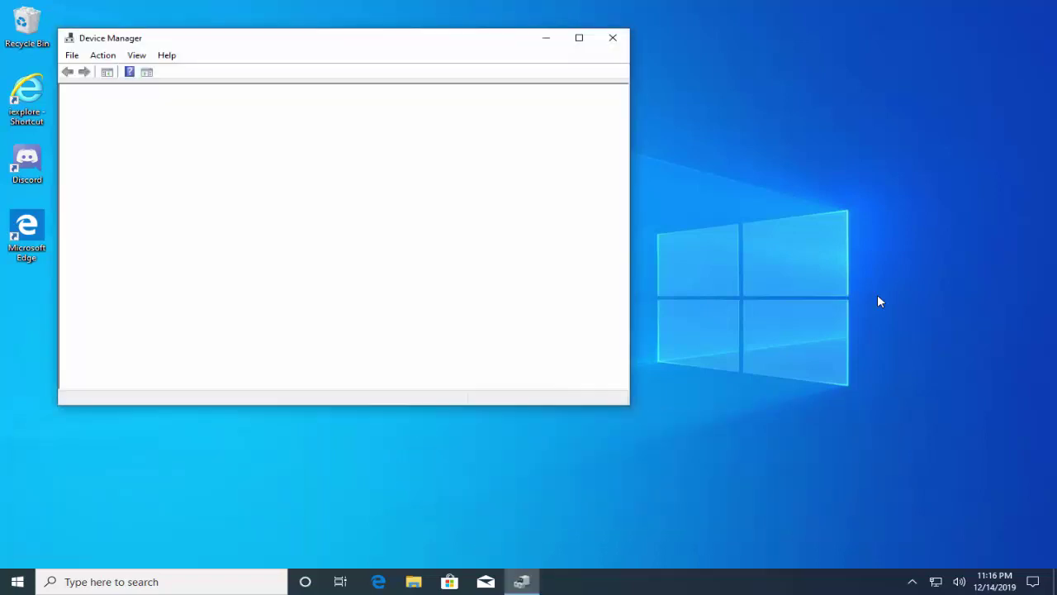
key("alt+space")
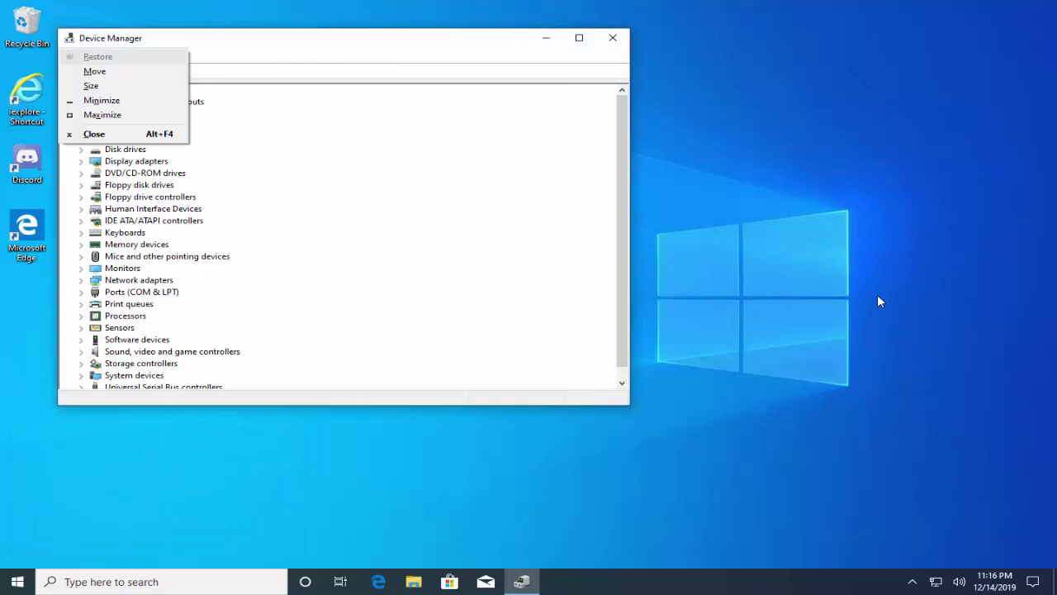
key("x")
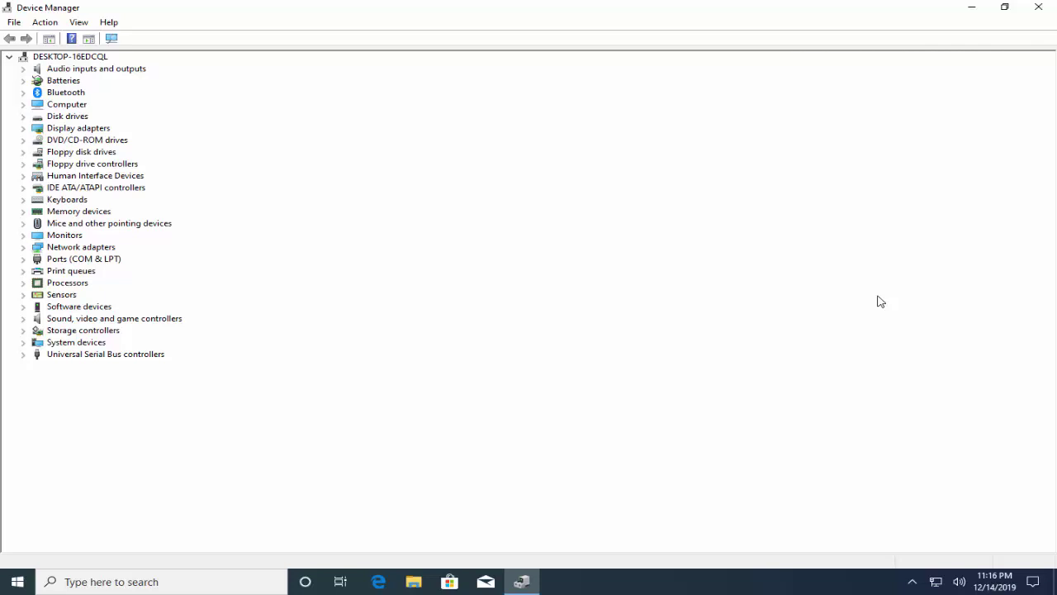
double_click(105, 177)
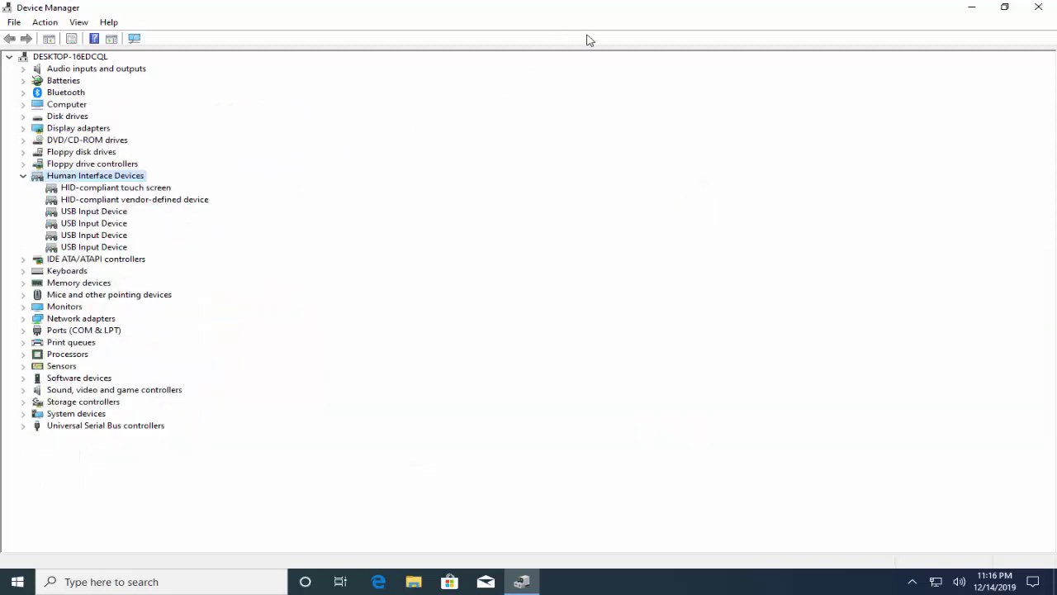
left_click(1038, 6)
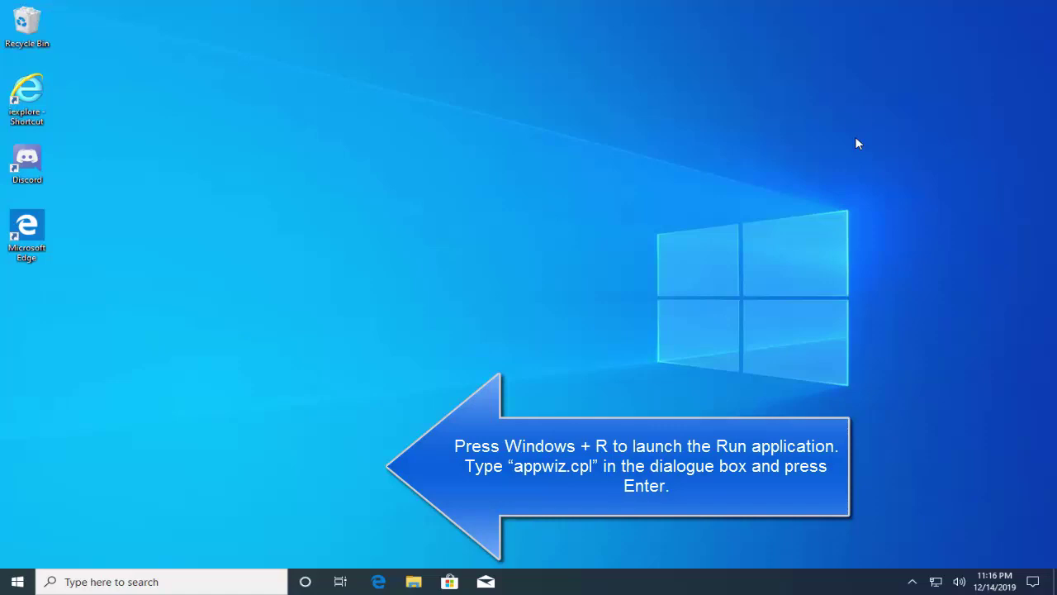
Step: Run appwiz.cpl to review the installed programs in Programs and Features, and close the window
key("super+r")
type("appwiz")
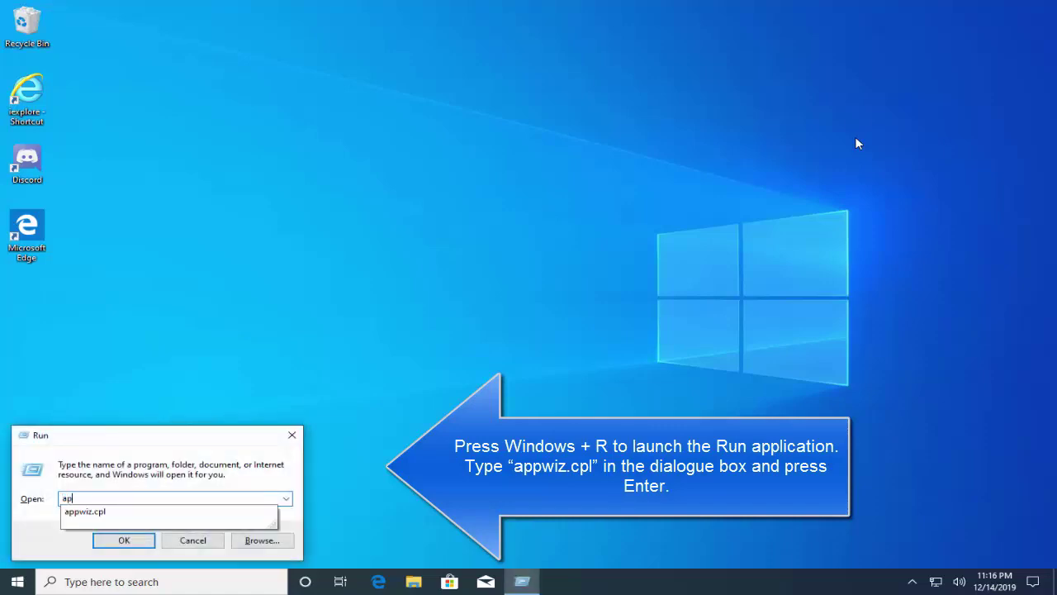
type(".cpl")
key("Return")
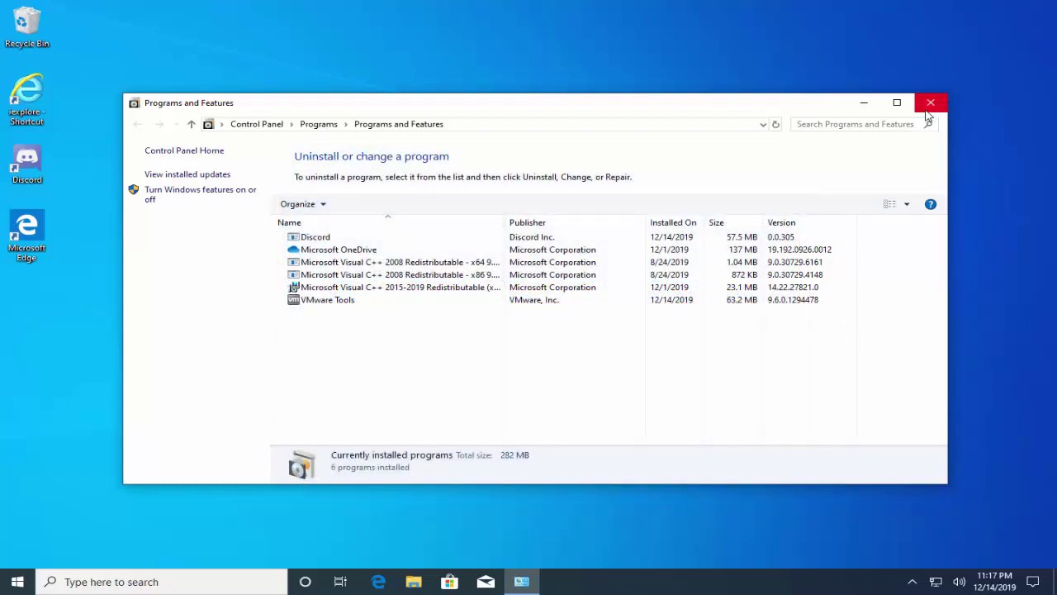
left_click(930, 102)
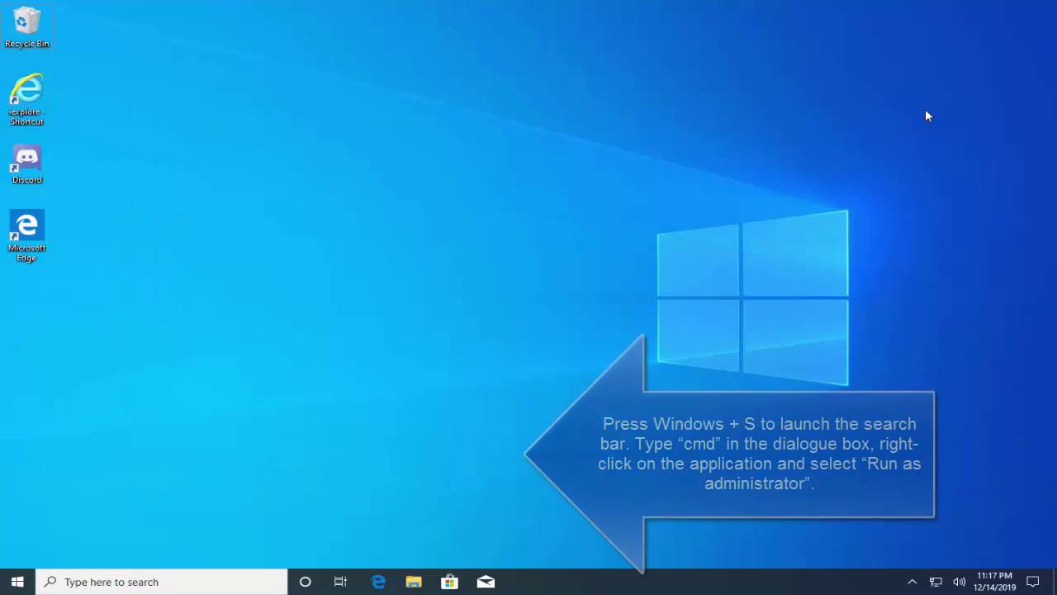
Step: Search for cmd and open Command Prompt as administrator, allowing it to make changes to the device
key("super+s")
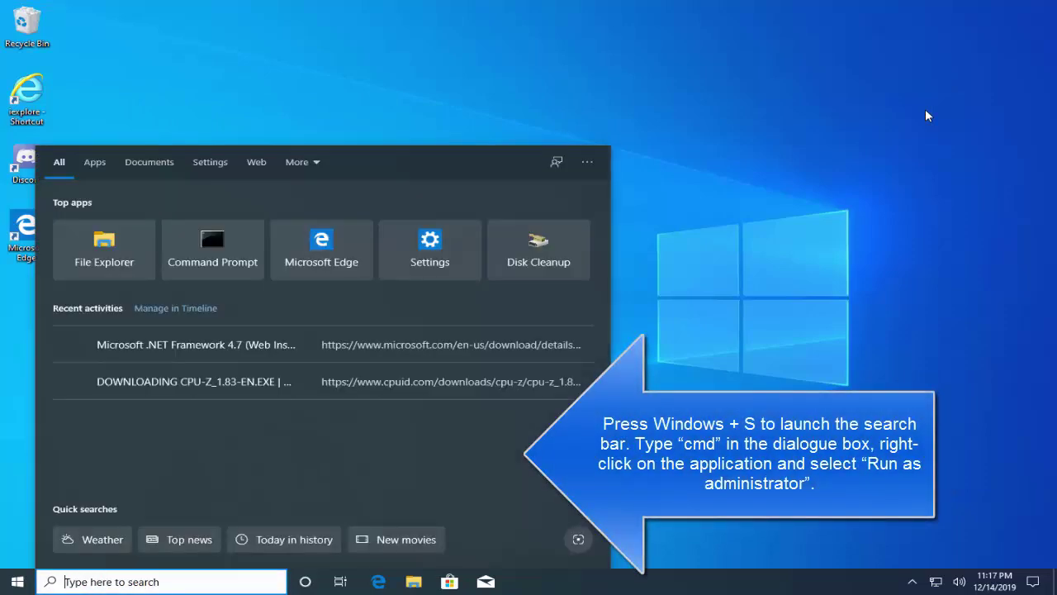
type("cmd")
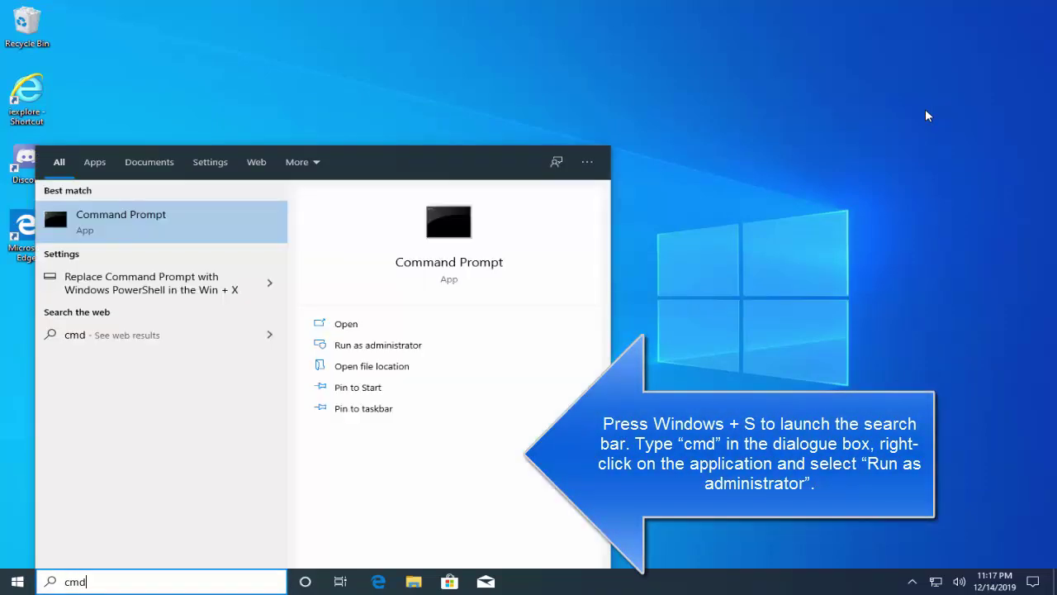
right_click(124, 230)
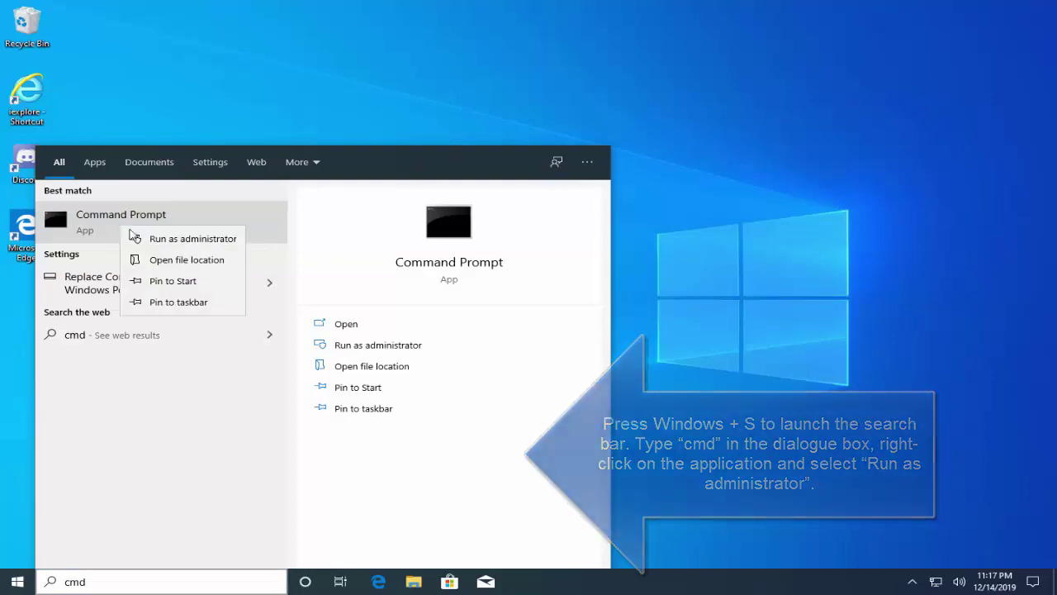
left_click(152, 240)
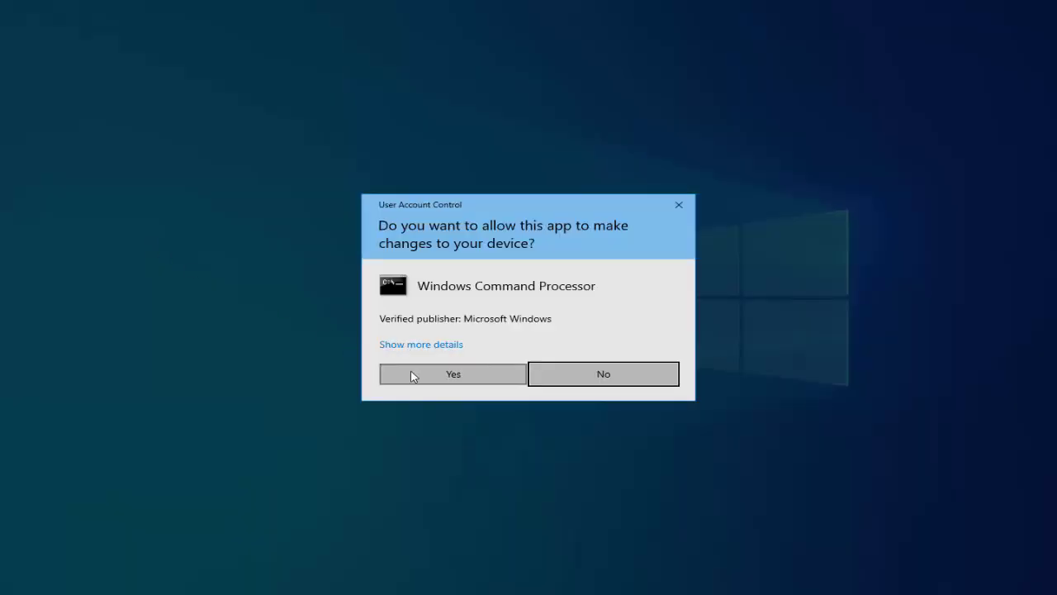
left_click(413, 376)
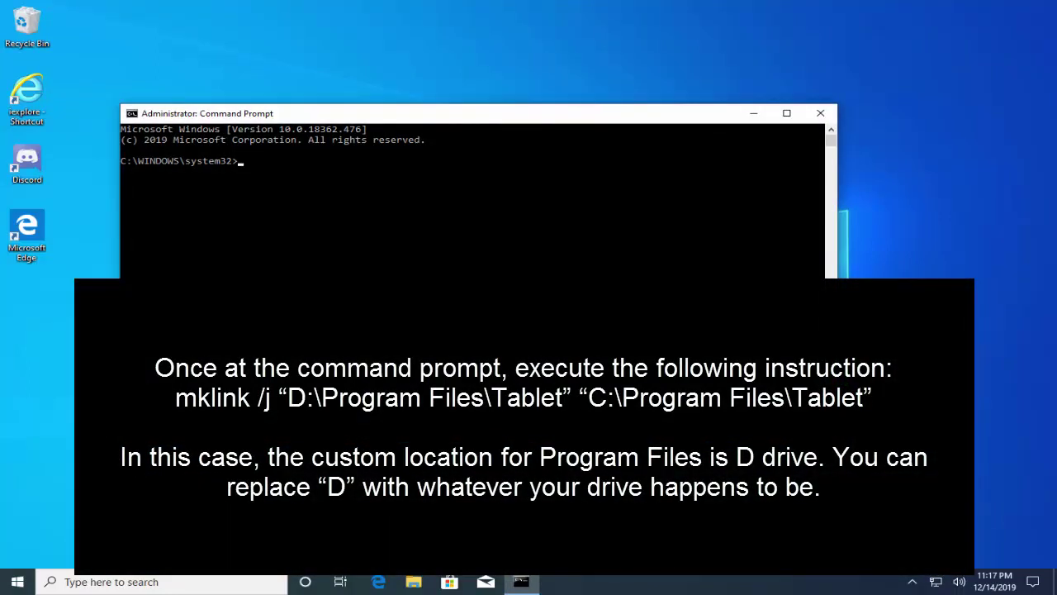
Step: Enter the command mklink /j "D:\Program Files\Tablet" "C:\Program Files\Tablet" at the administrator prompt
type("mklink /j \"D:\\Program")
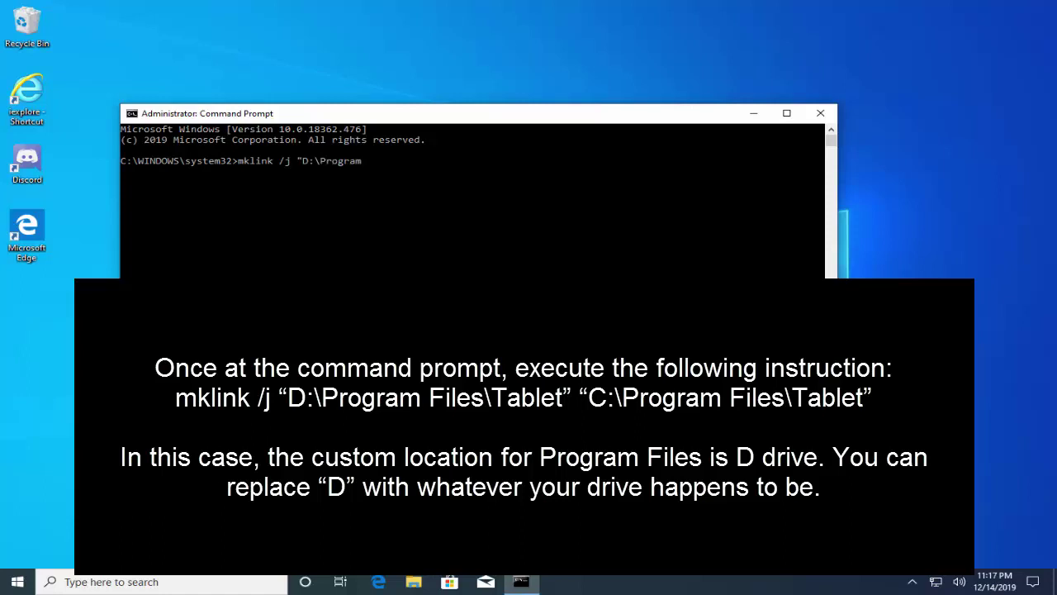
type(" Files\\Tablet\" \"C:\\Programm")
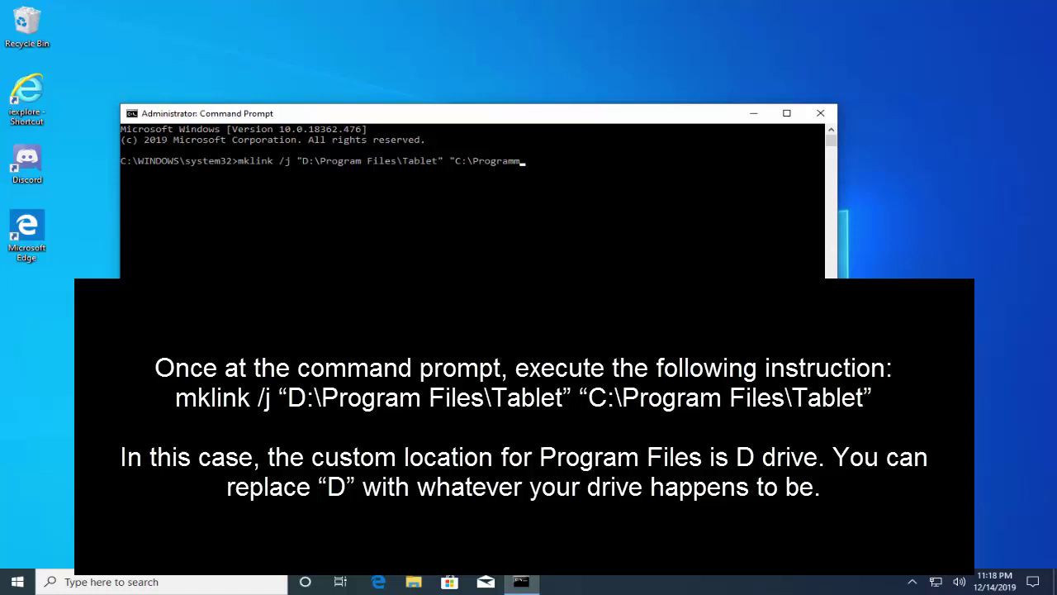
key("BackSpace")
type("Files\\Table")
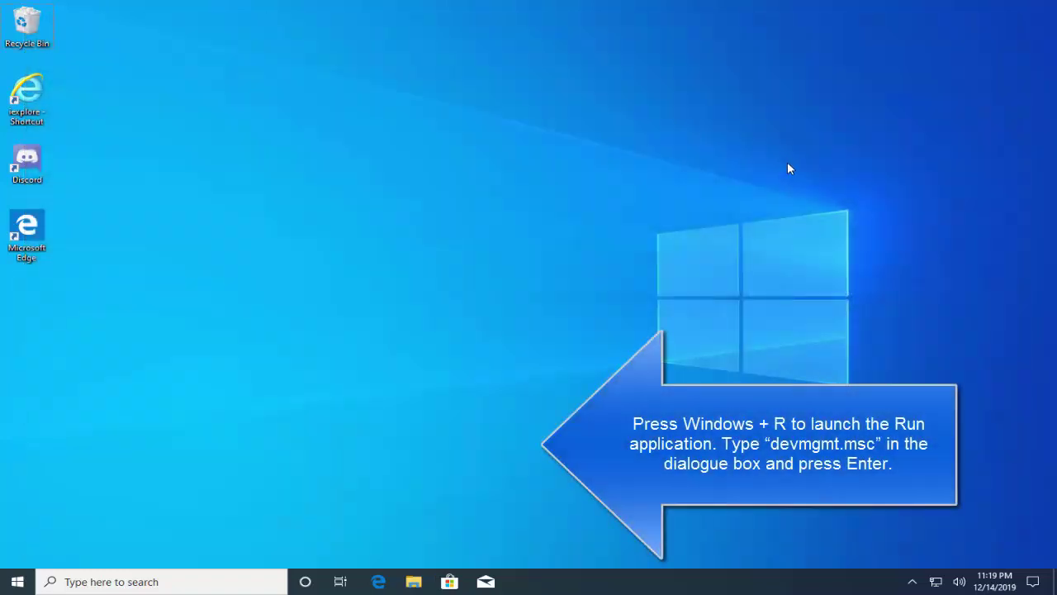
Step: Run devmgmt.msc to view the device categories in Device Manager, and close the window
key("super+r")
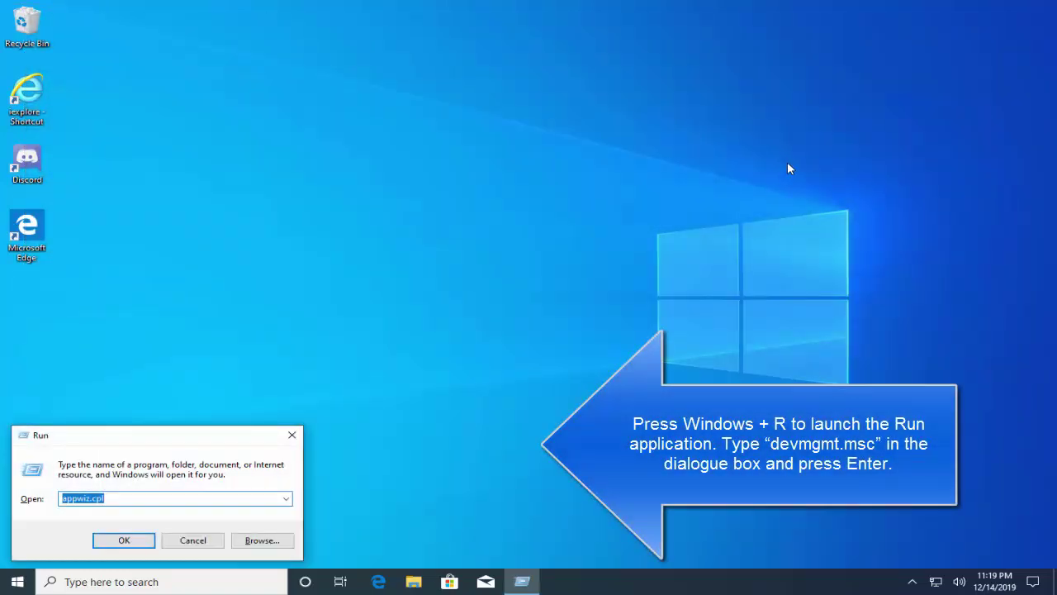
type("devmg")
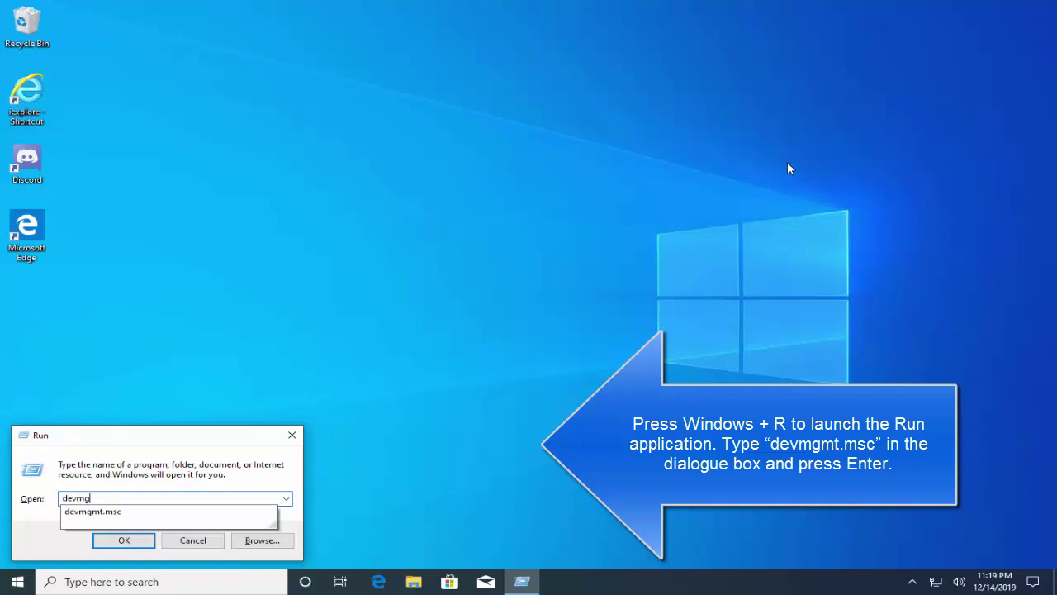
type("mt.msc")
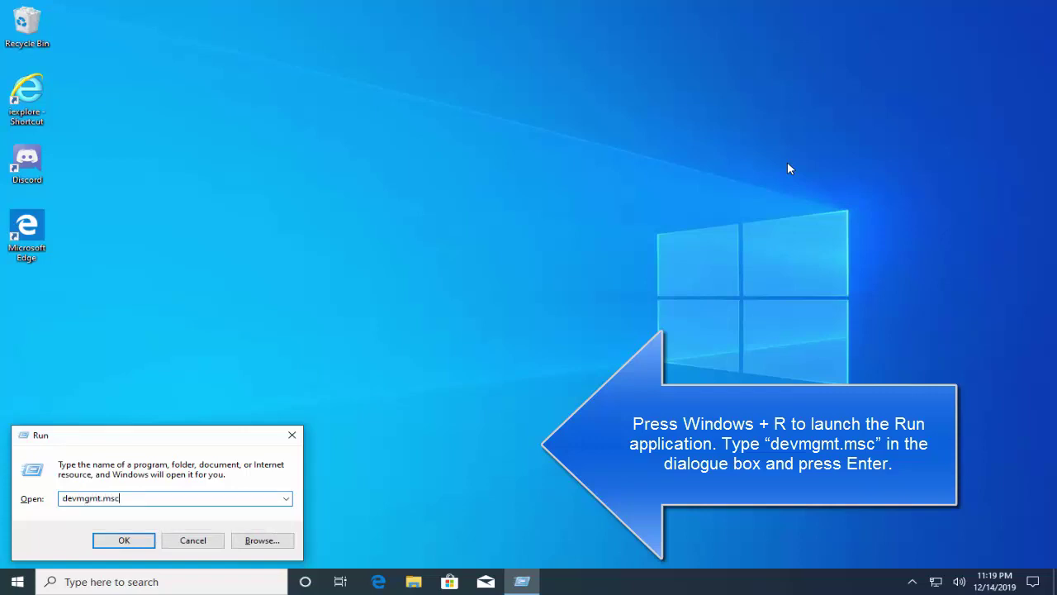
key("Return")
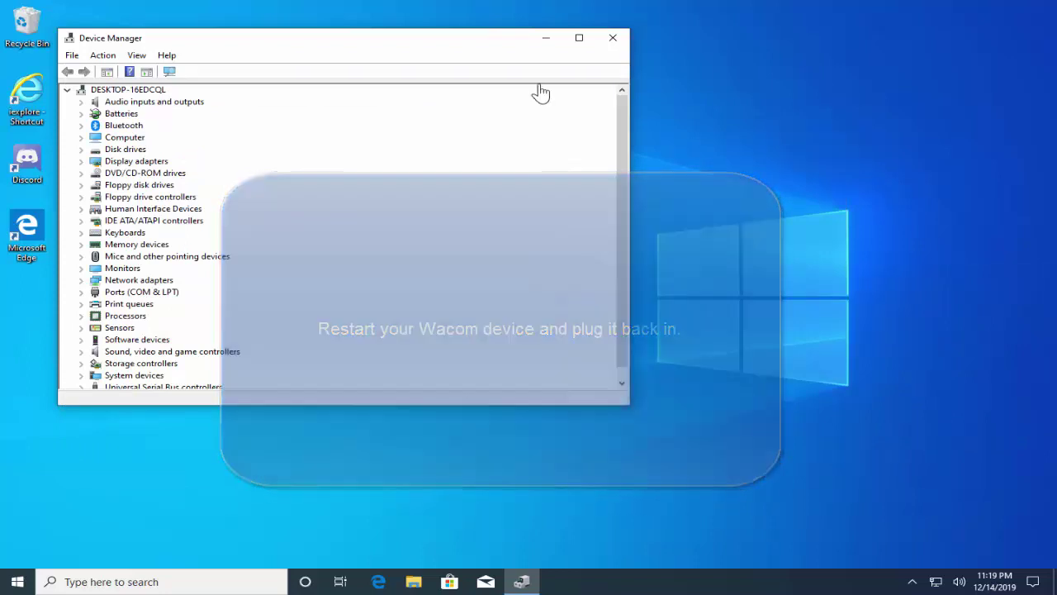
left_click(623, 43)
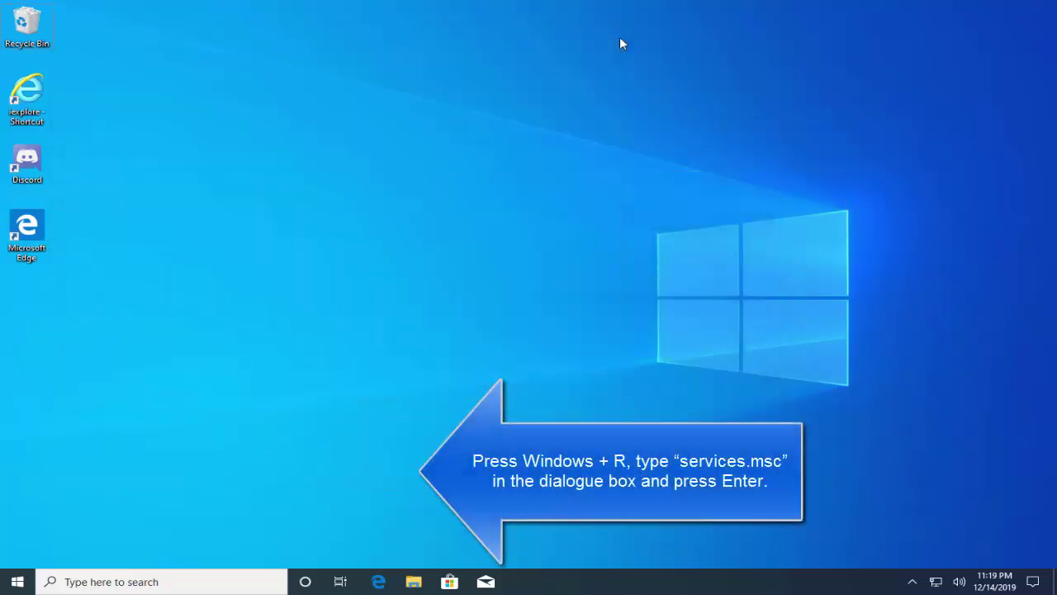
Step: Run services.msc to look for Wacom Professional Service in the services list, and close the console
key("super+r")
type("services.")
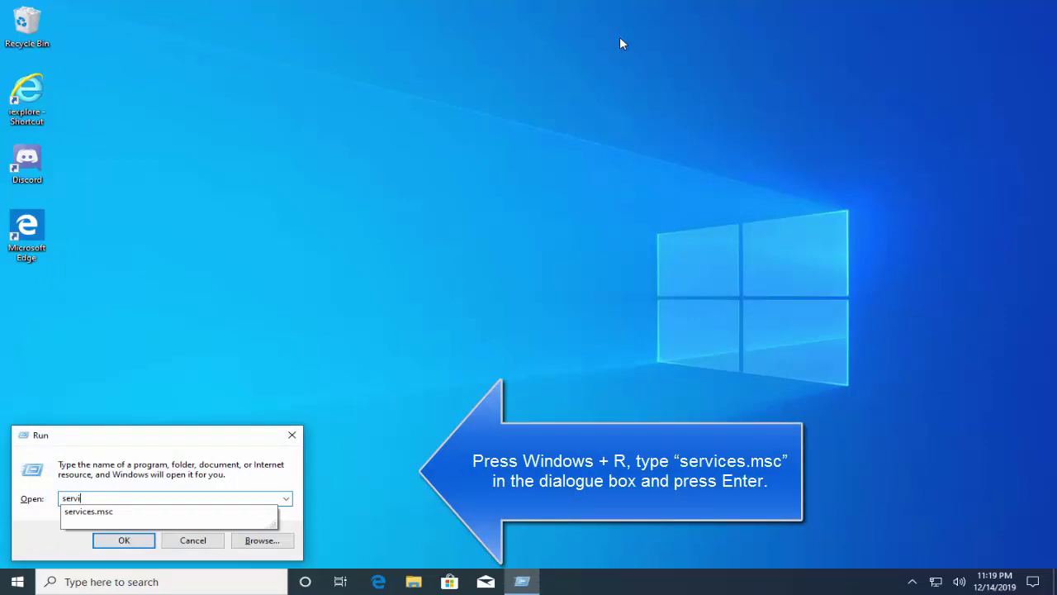
type("msc")
key("Return")
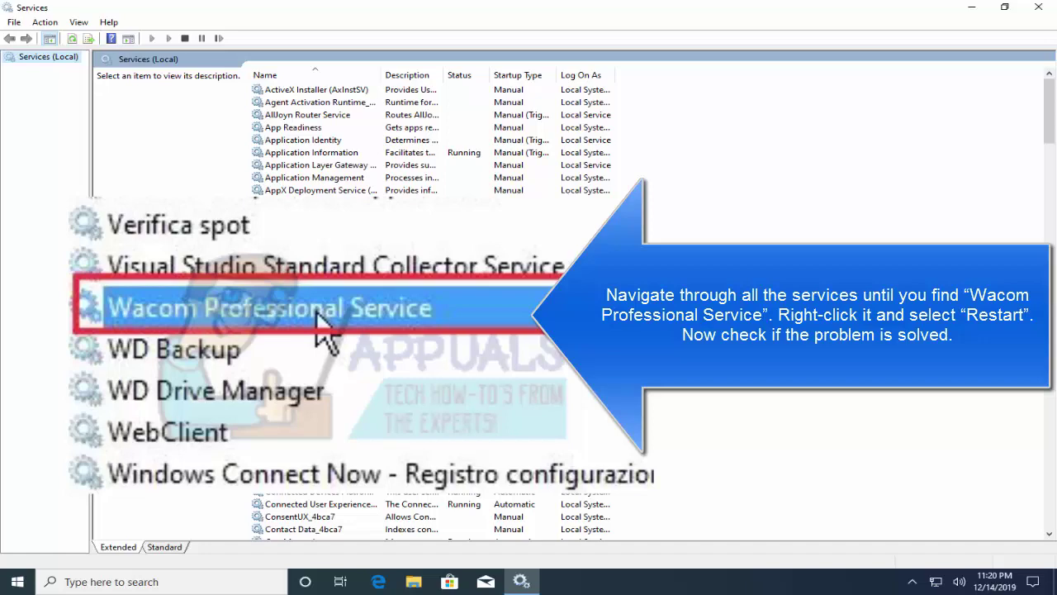
left_click(1041, 8)
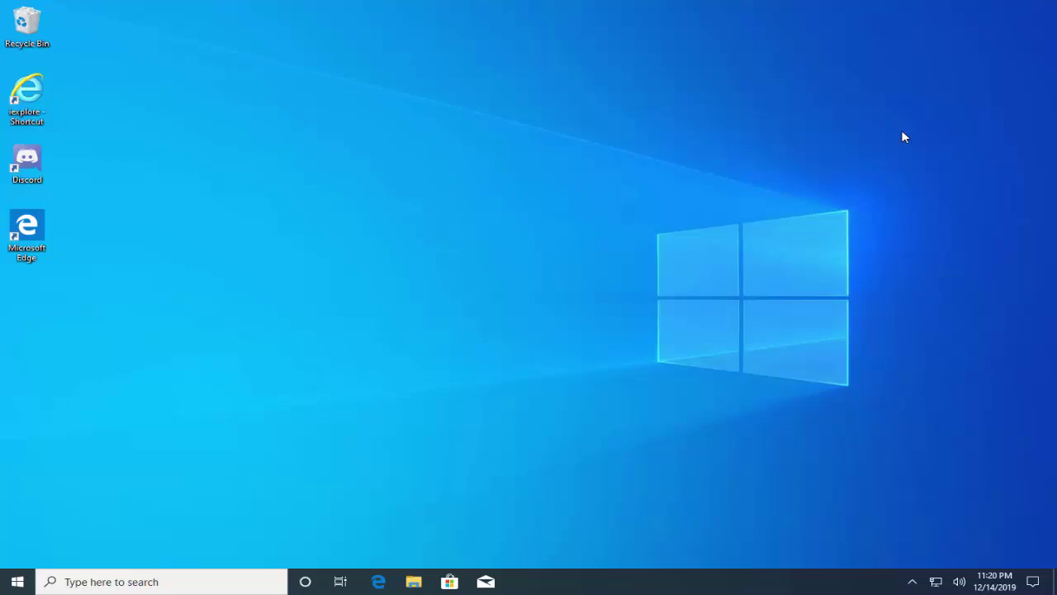
Step: Create a new text document on the desktop
right_click(700, 176)
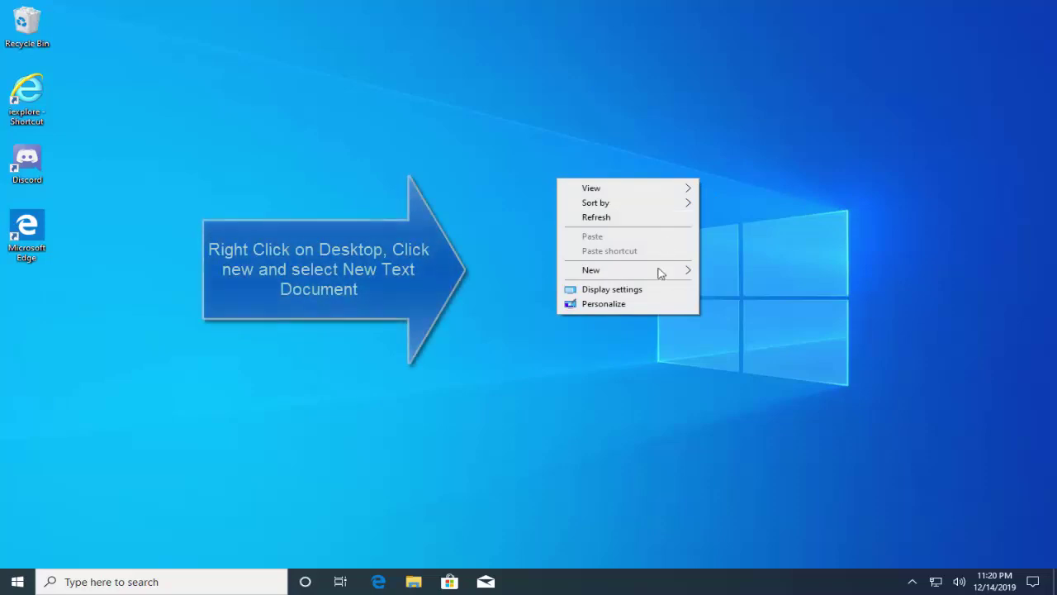
mouse_move(659, 269)
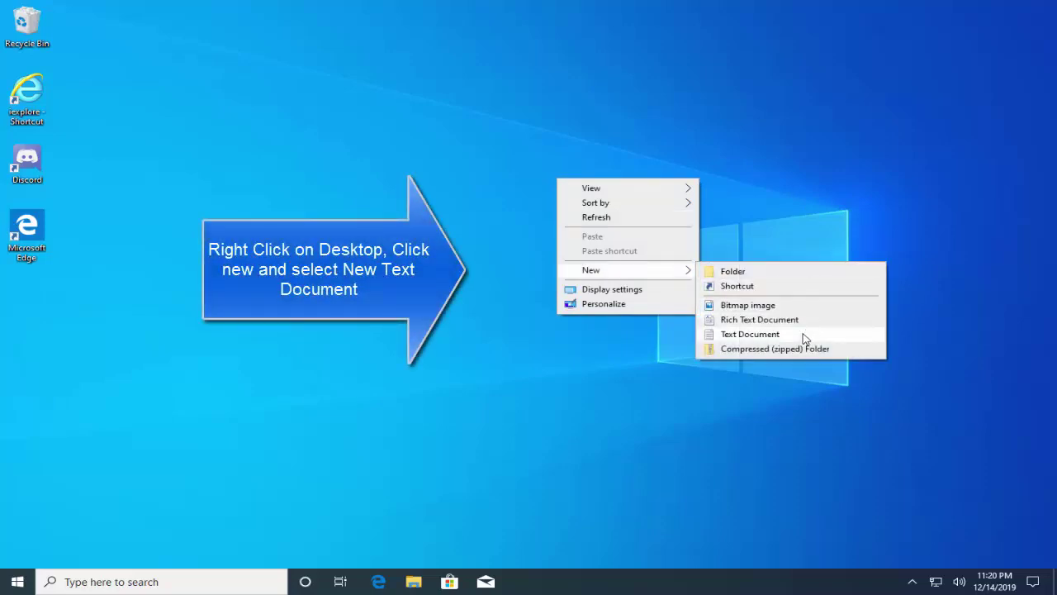
left_click(750, 334)
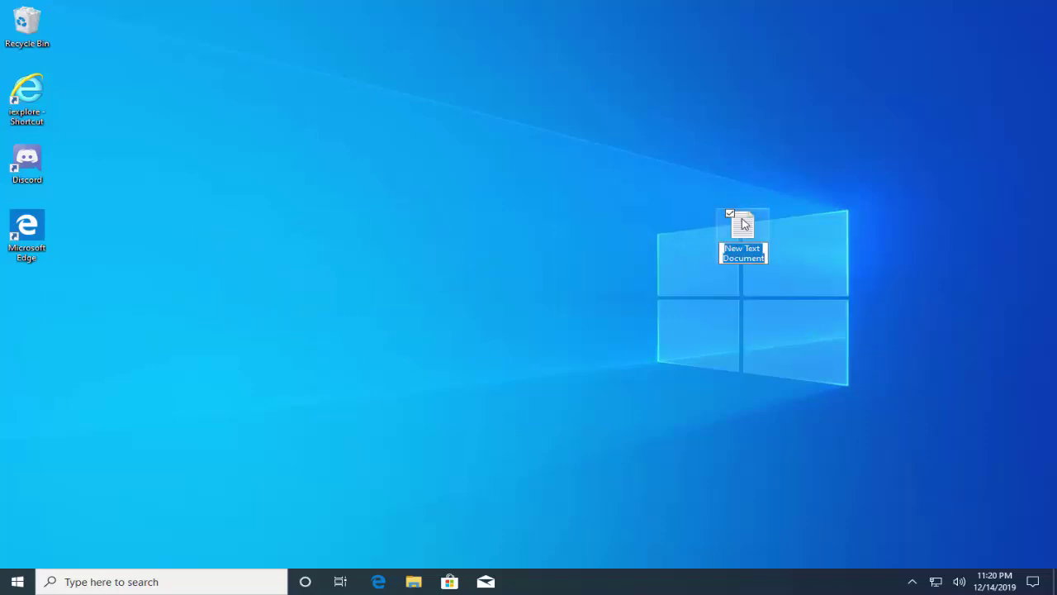
key("Return")
double_click(743, 223)
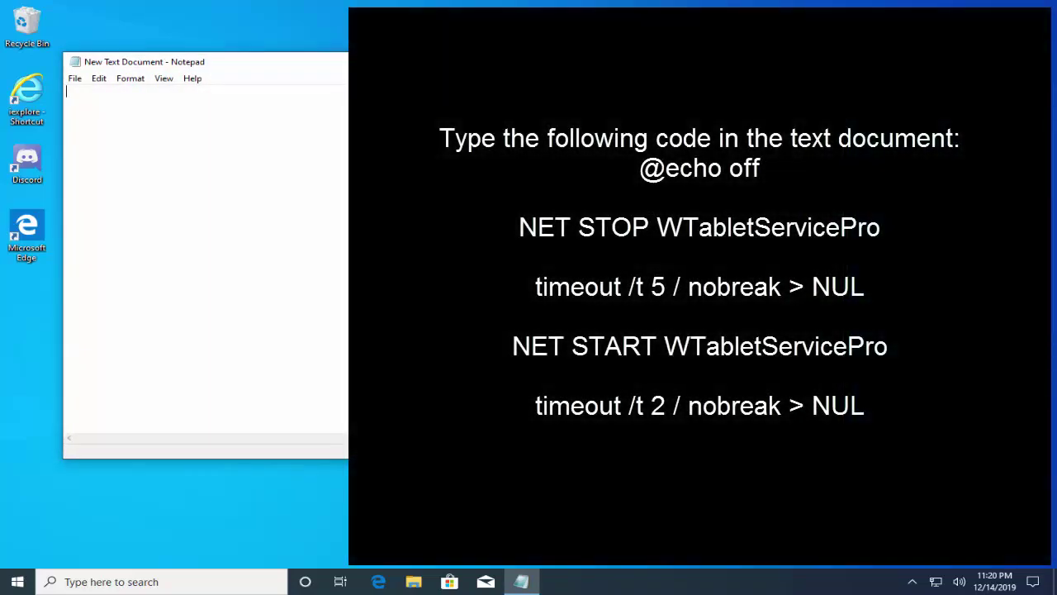
type("@echo po")
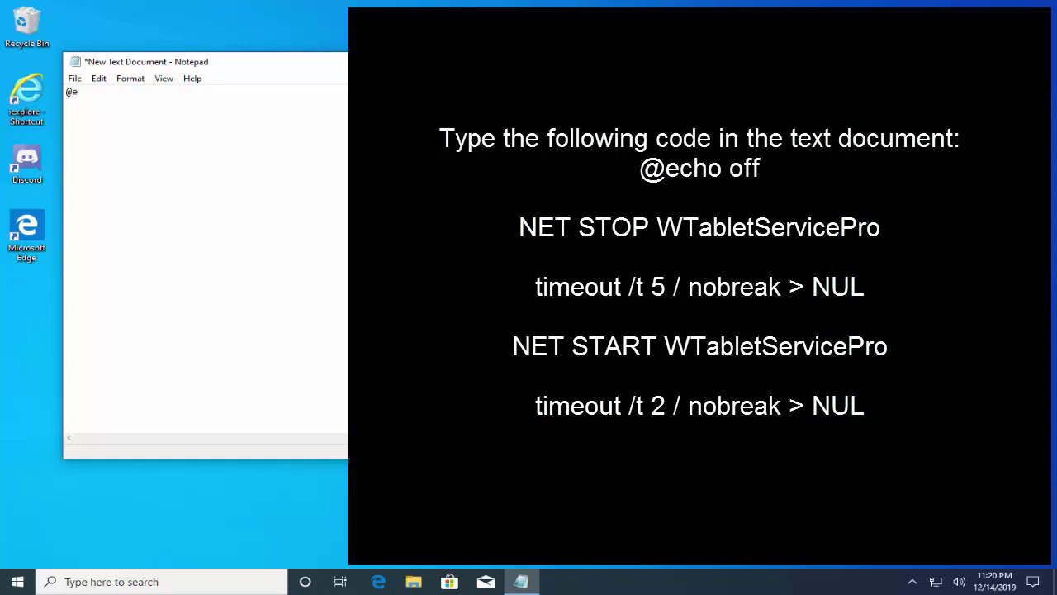
key("BackSpace")
key("BackSpace")
type("off")
type("NET STOP ")
type("WTAB")
key("BackSpace")
key("BackSpace")
type("abletServic")
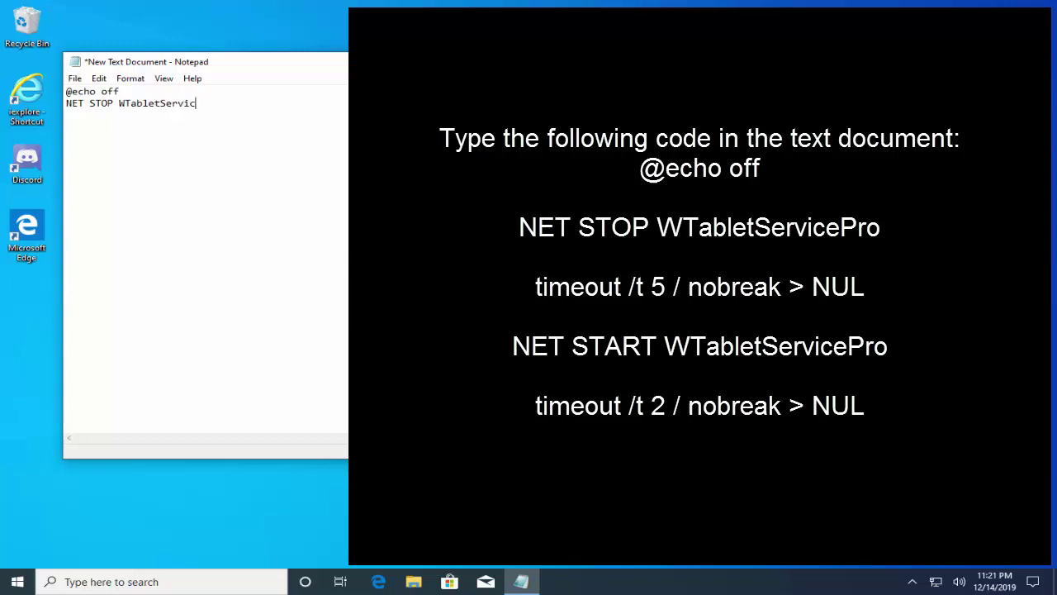
type("ePro")
key("BackSpace")
key("BackSpace")
key("BackSpace")
type("ro")
key("BackSpace")
key("BackSpace")
type("Pro")
key("Return")
Step: Add the line timeout /t 5 /nobreak >NUL below the NET STOP command
type("timeou")
key("BackSpace")
key("BackSpace")
type("out /t 5 /nob")
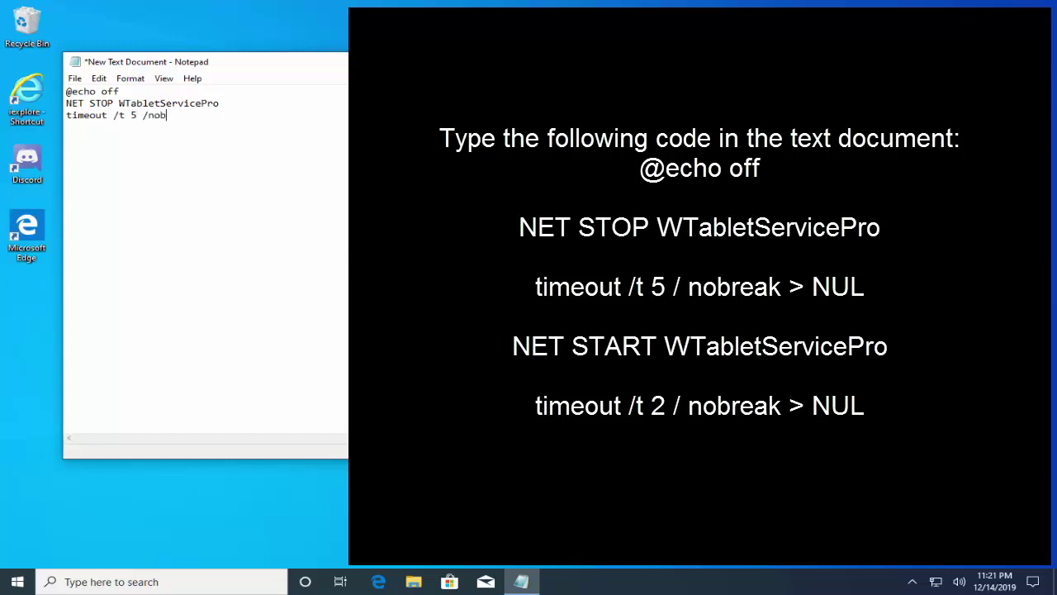
type("reak ")
type(">")
type("NUL")
Step: Add the lines NET START WTabletServicePro and timeout /t 2 /nobreak >NUL at the end of the script
type("NET START")
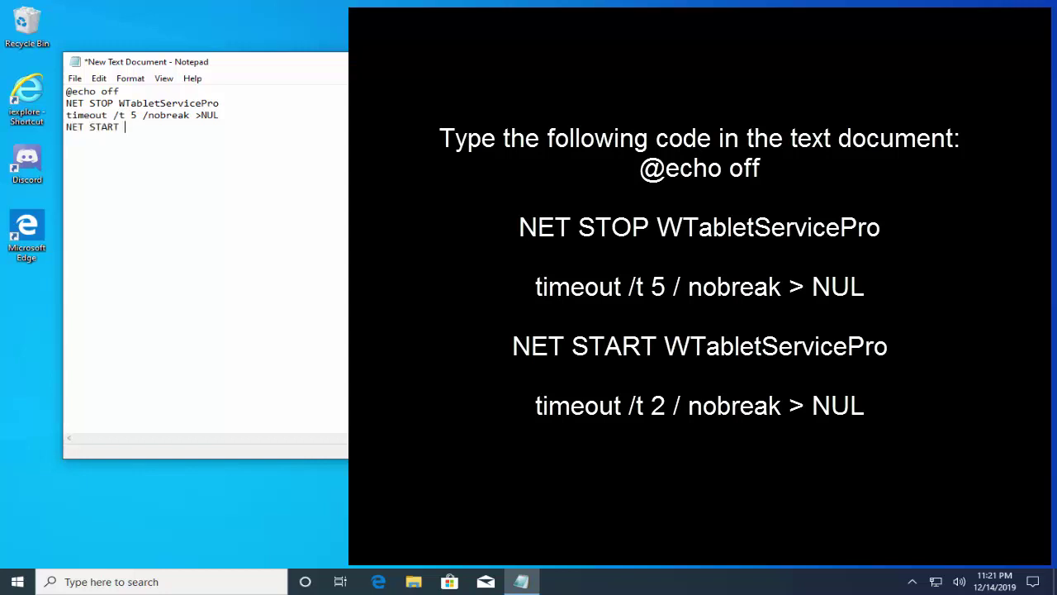
type(" WTabletServicePro")
key("Return")
type("timeout")
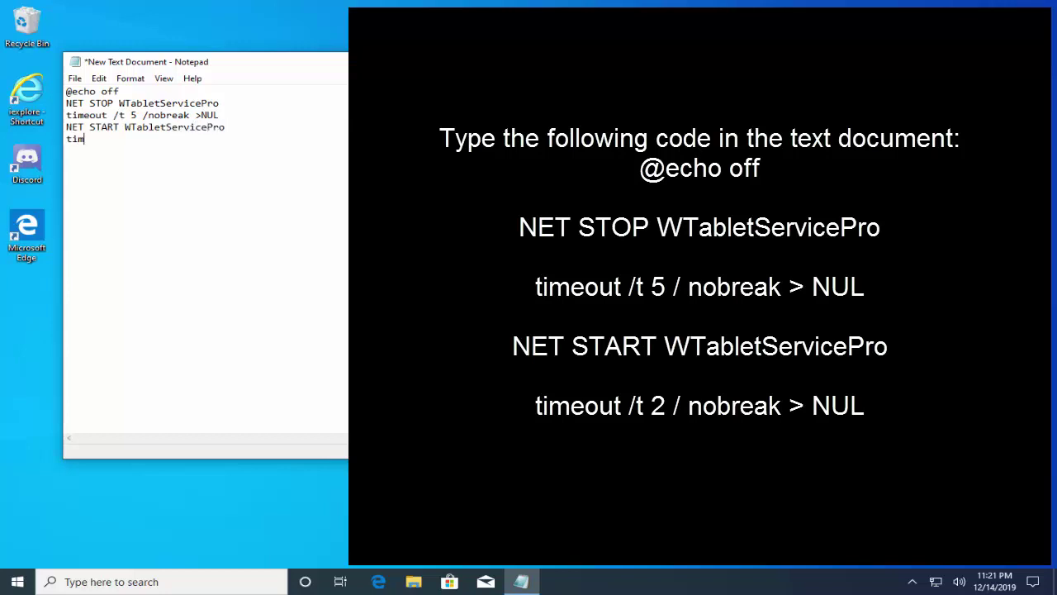
type(" /t 2 /nobreak >NUL")
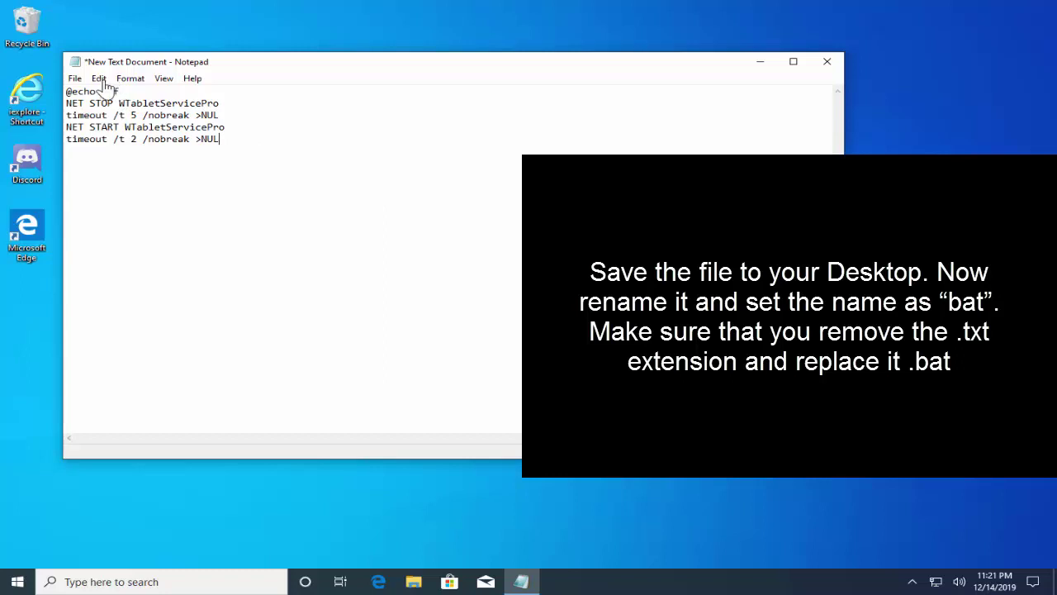
Step: Save a copy of the script on the desktop as WTABLET.bat with the file type All Files, and close the document
left_click(76, 78)
left_click(106, 151)
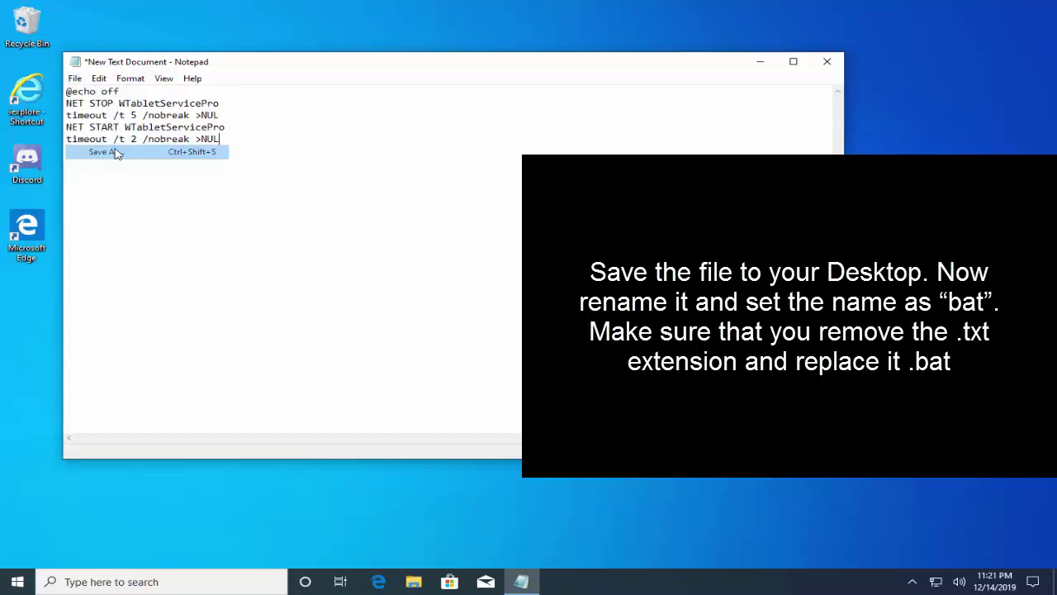
left_click(337, 351)
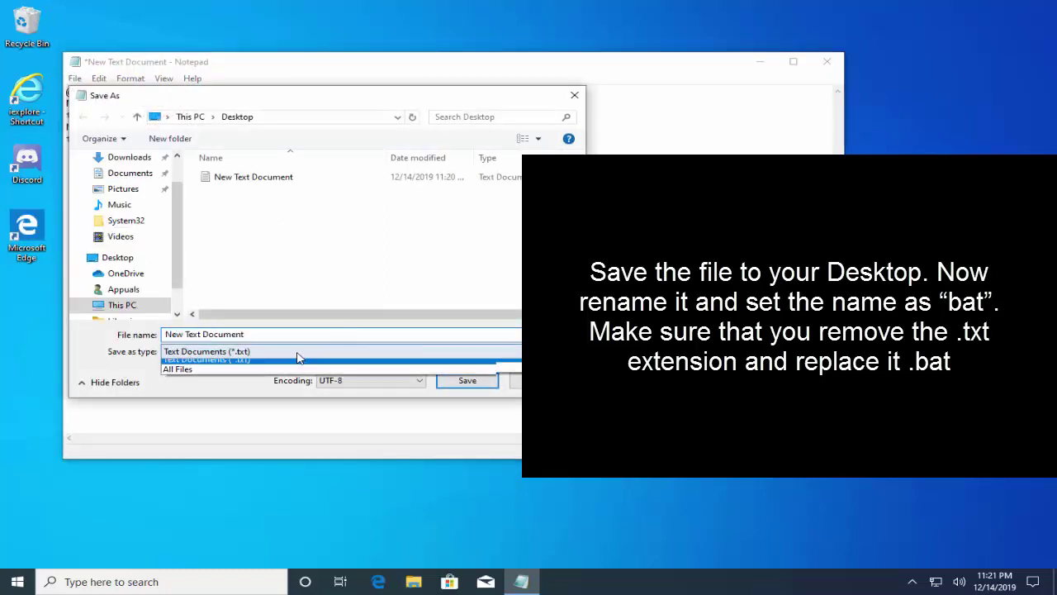
left_click(220, 376)
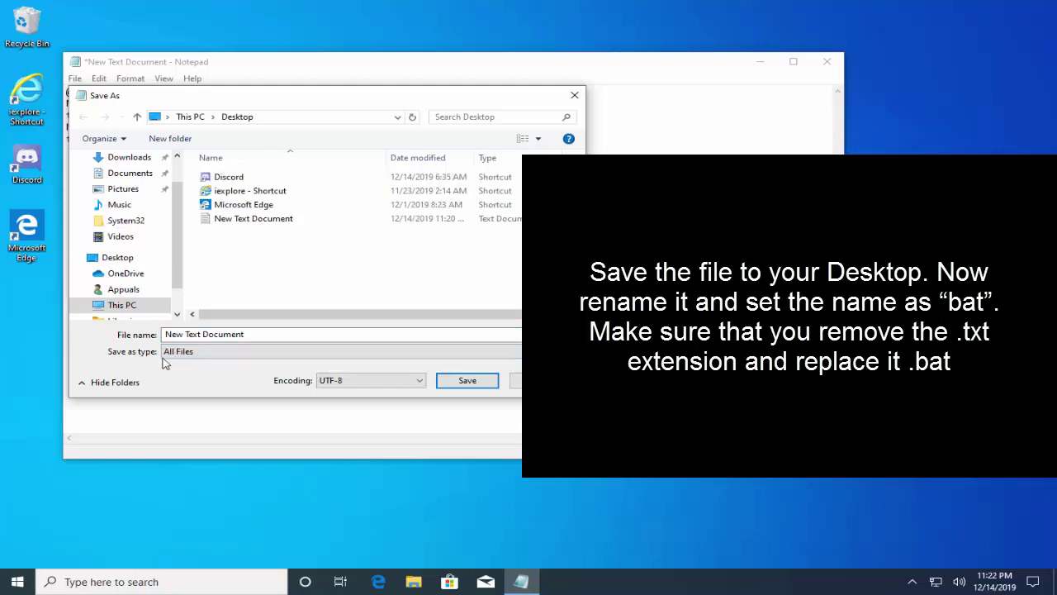
left_click(271, 334)
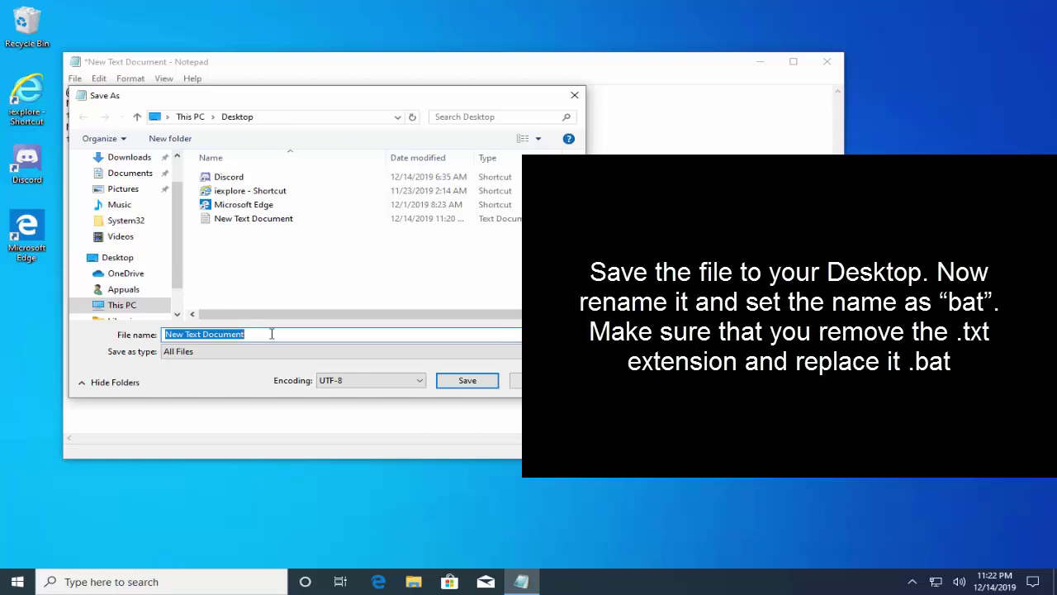
type("WTABLET,")
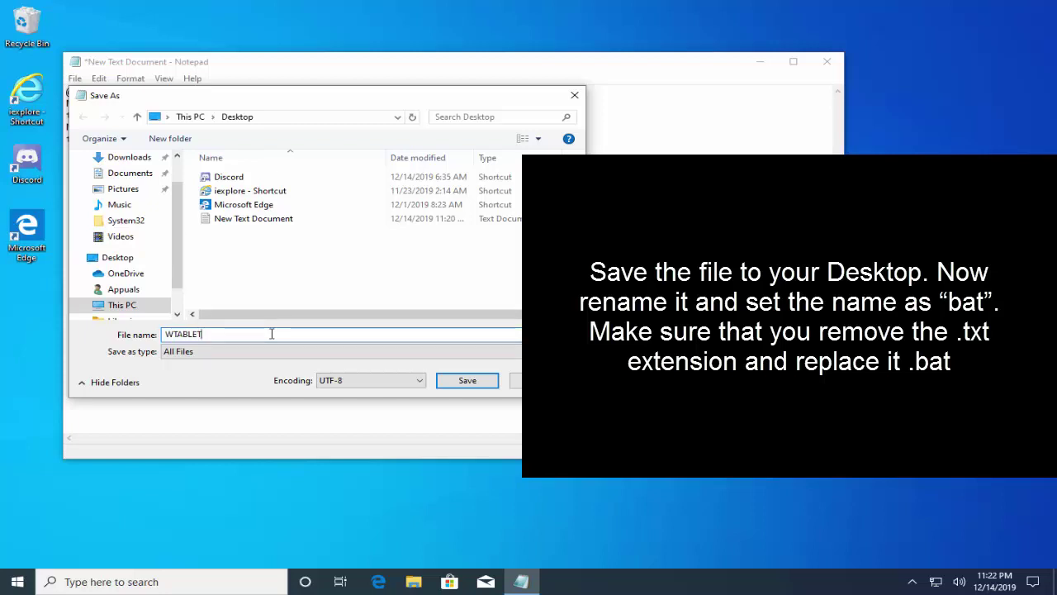
key("BackSpace")
type(".bat")
key("Return")
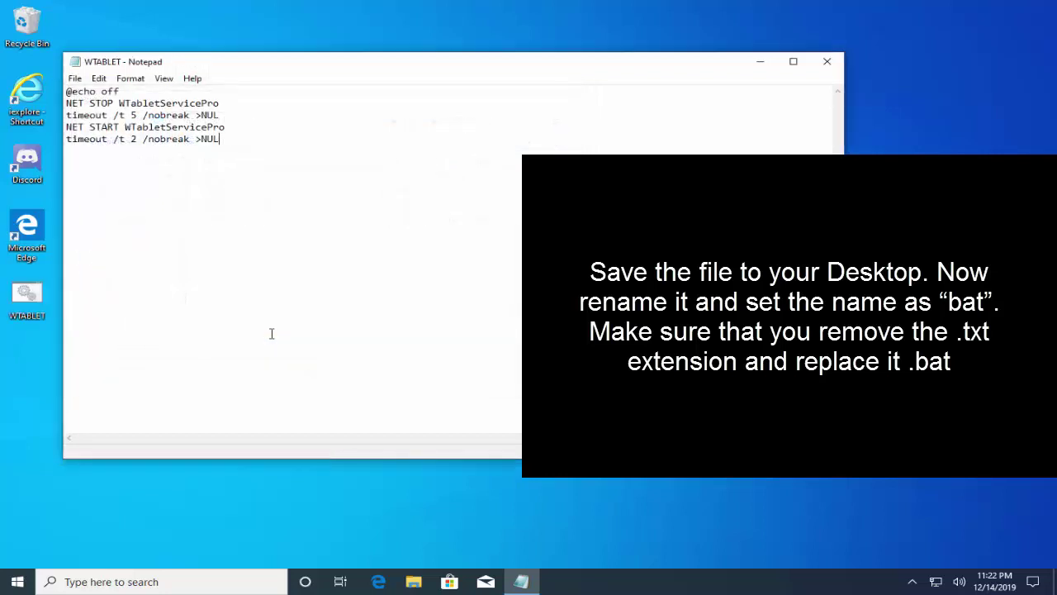
left_click(834, 69)
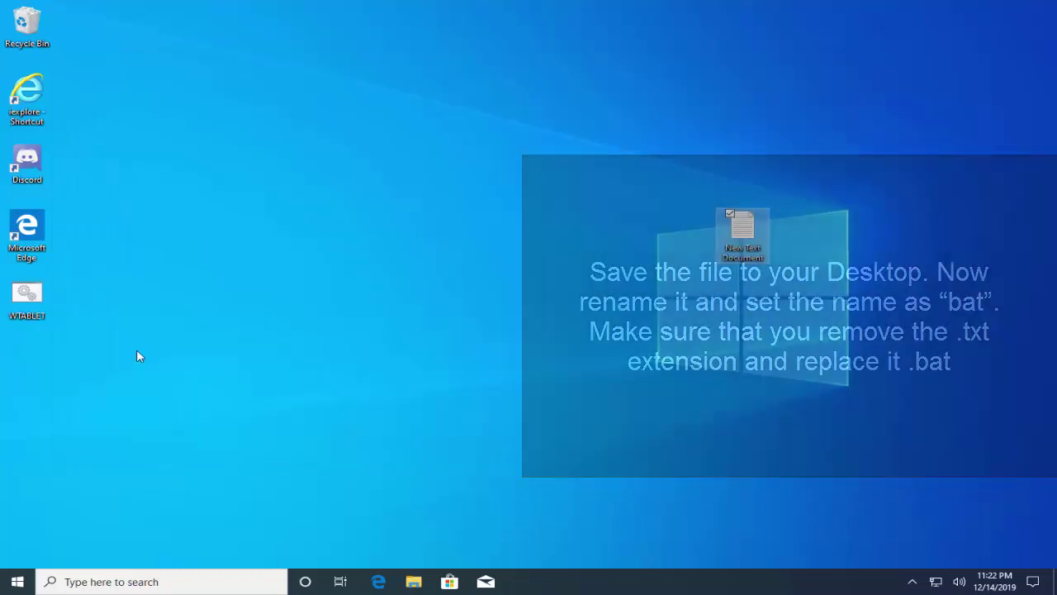
Step: View the available actions for the WTABLET batch file on the desktop, including Run as administrator, without choosing one
mouse_move(25, 299)
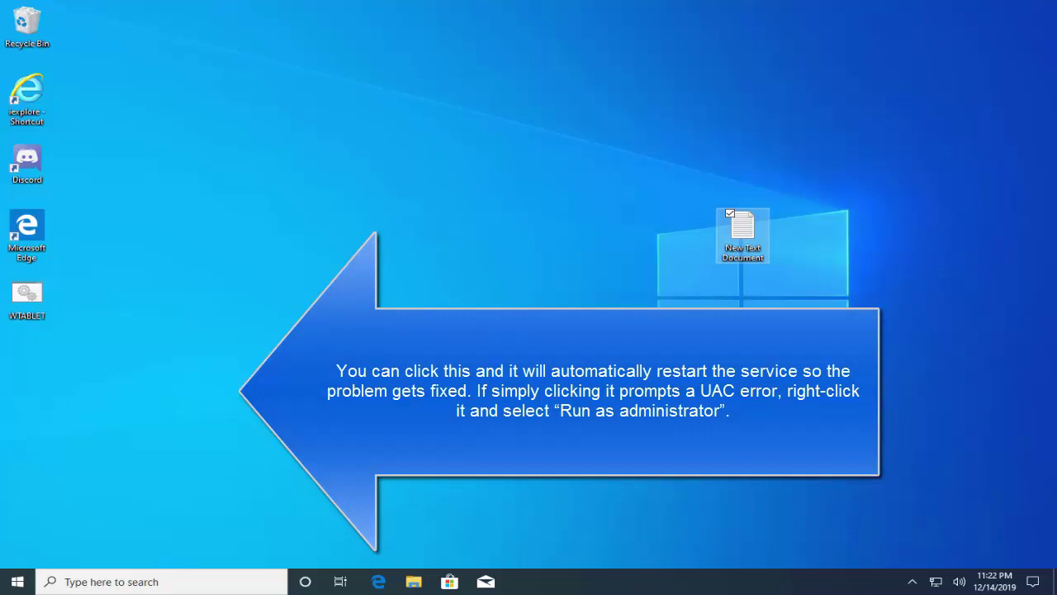
right_click(43, 296)
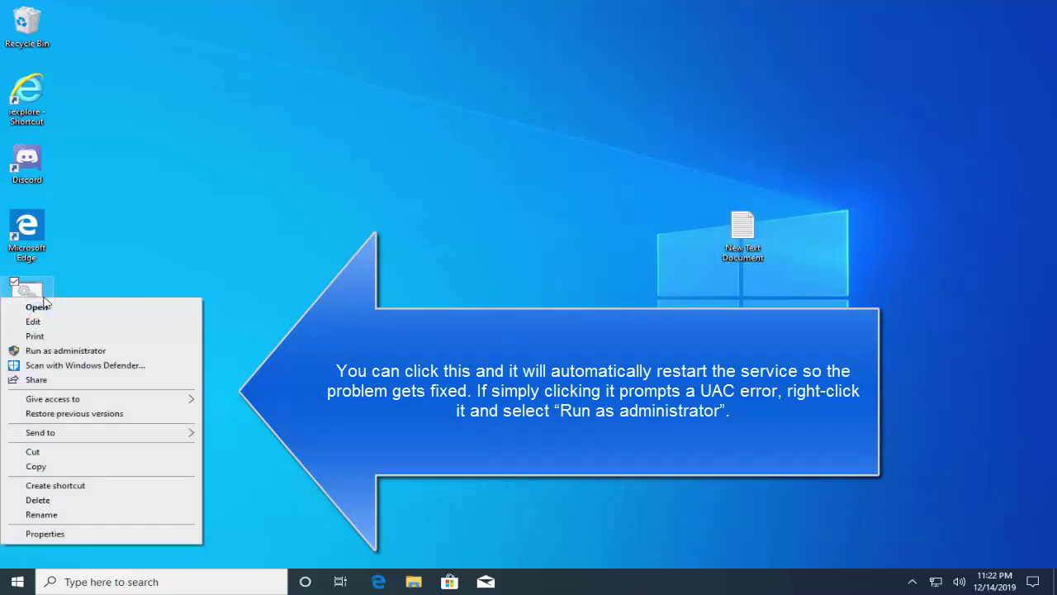
left_click(128, 293)
right_click(41, 307)
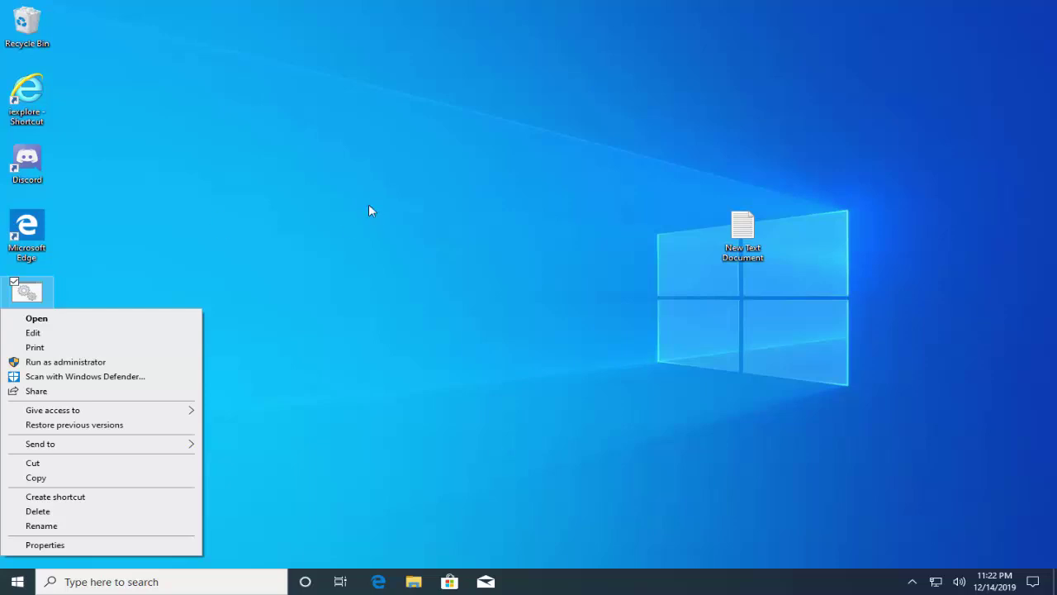
left_click(368, 204)
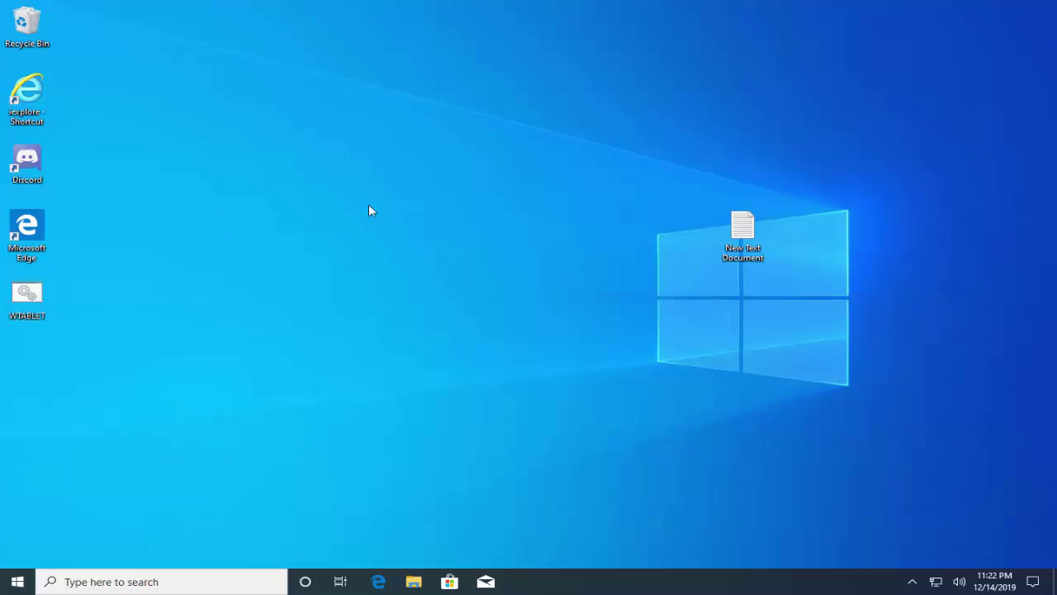